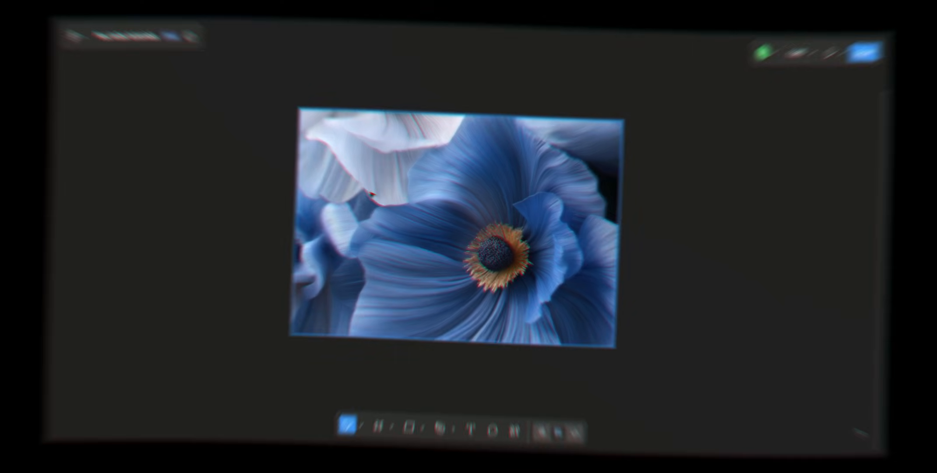
pyautogui.click(371, 193)
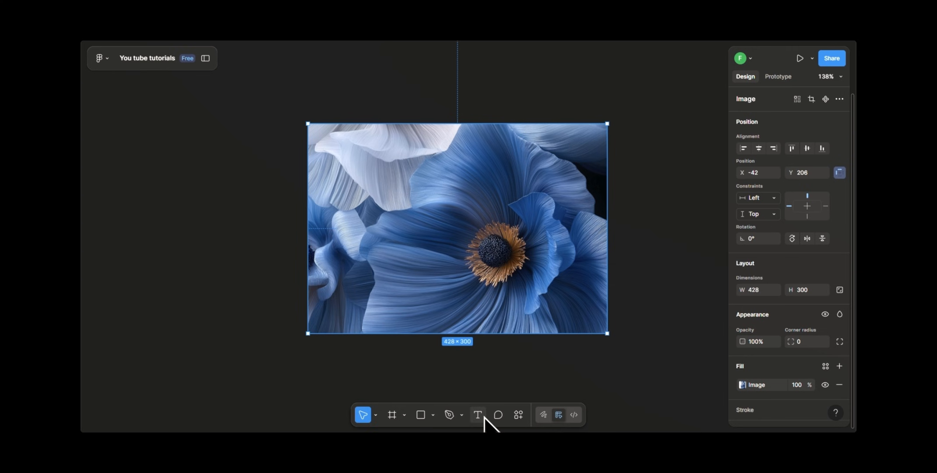
# Step: Add a text layer reading "Button" on the flower image
pyautogui.click(483, 415)
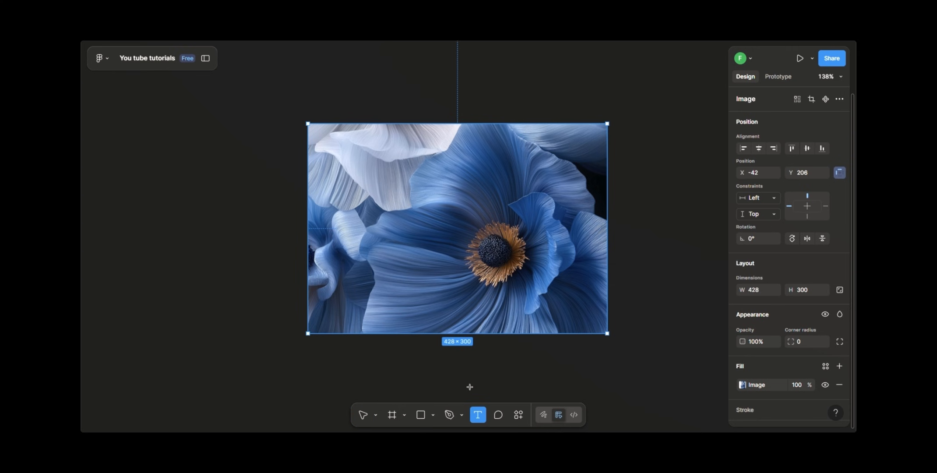
pyautogui.click(413, 220)
pyautogui.write('Button')
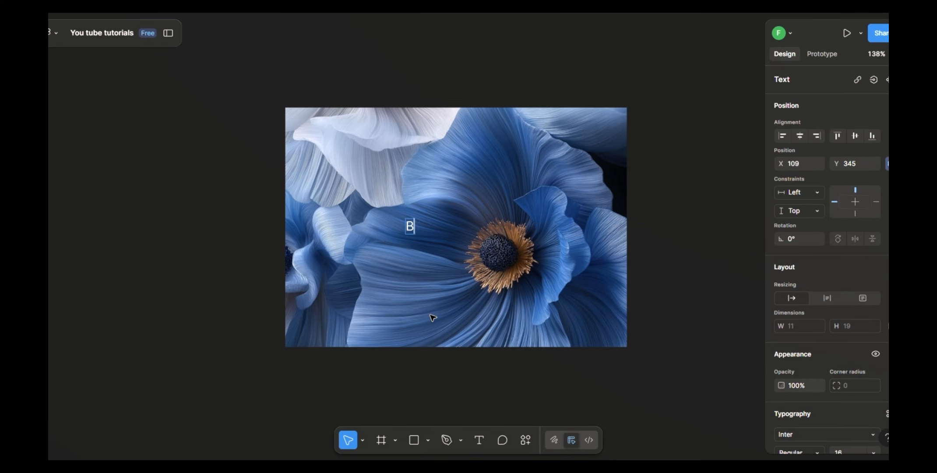
pyautogui.press('Escape')
# Step: Wrap the "Button" text in a frame and apply auto layout to it
pyautogui.rightClick(429, 233)
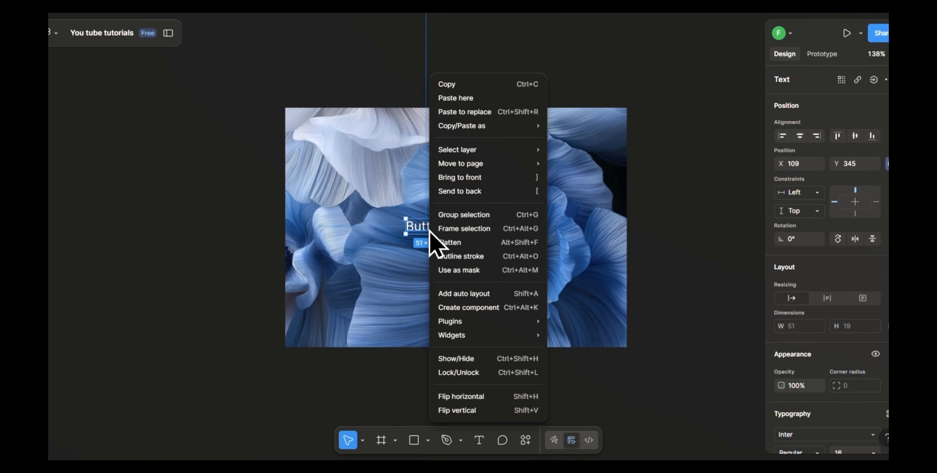
pyautogui.click(457, 239)
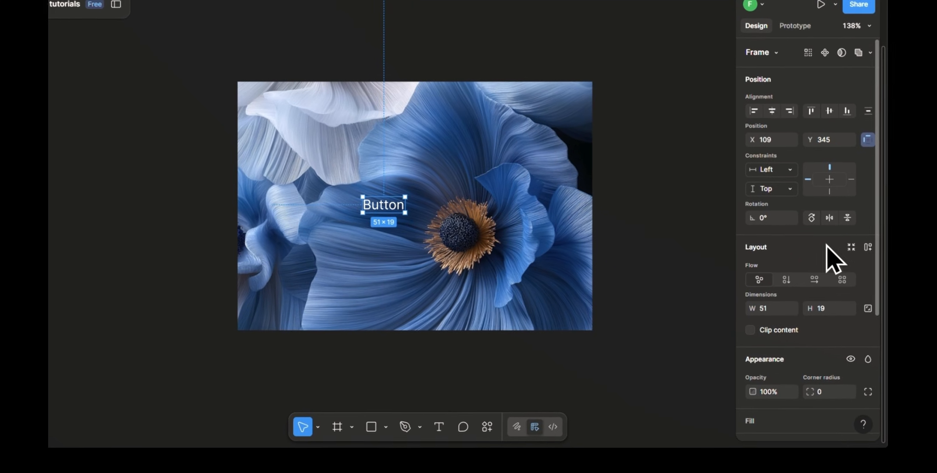
pyautogui.scroll(-5, 785, 251)
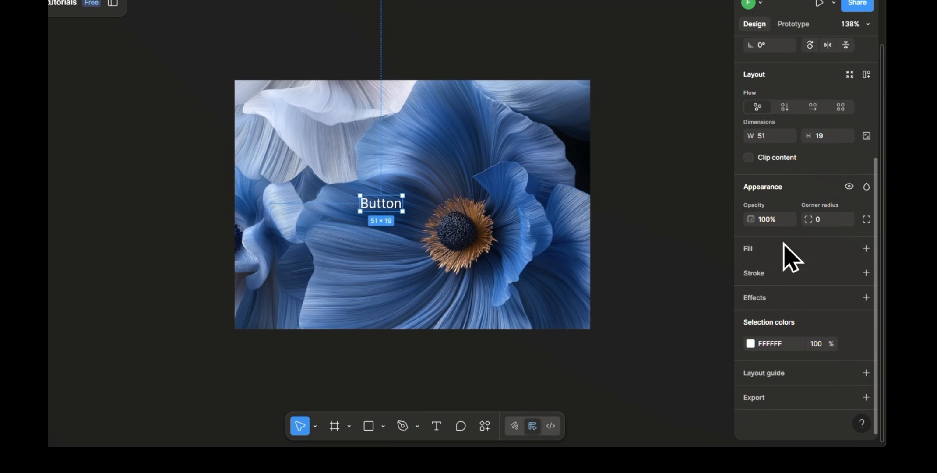
pyautogui.click(866, 74)
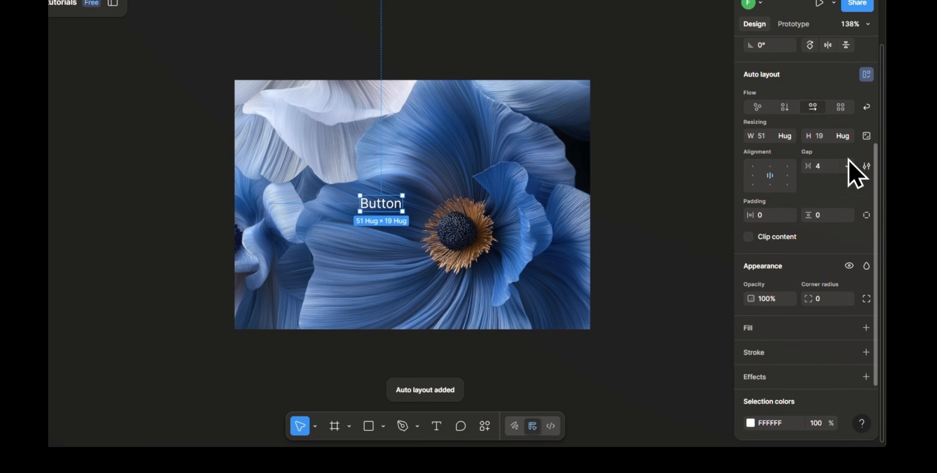
# Step: Set the button frame's horizontal padding to 32 and vertical padding to 12
pyautogui.write('32')
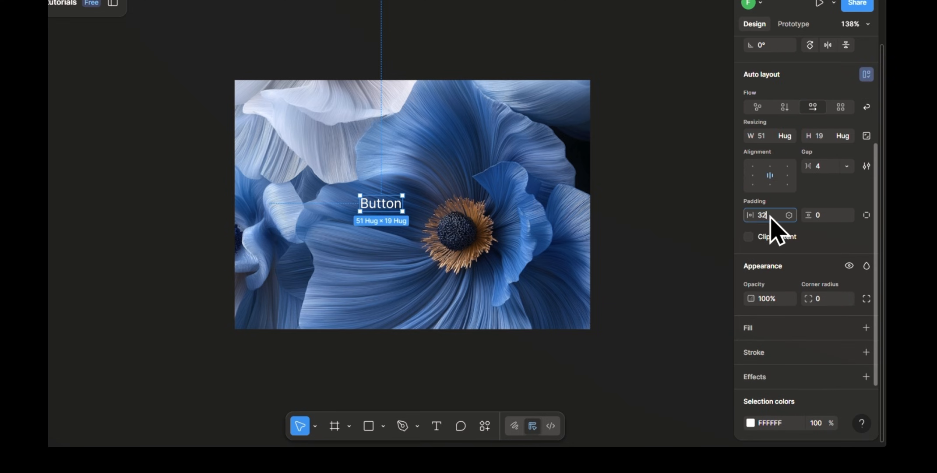
pyautogui.press('Return')
pyautogui.click(833, 219)
pyautogui.press('Return')
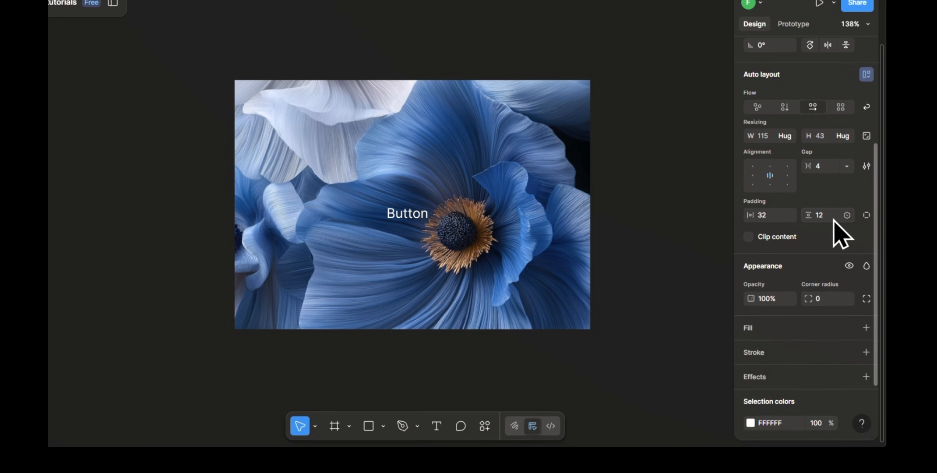
# Step: Add a black stroke to the button frame and set its corner radius to 99
pyautogui.scroll(-3, 834, 235)
pyautogui.click(828, 273)
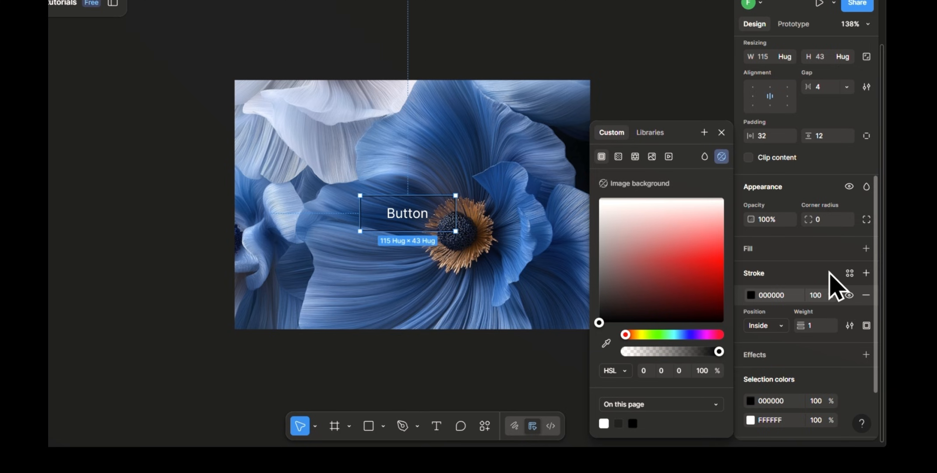
pyautogui.click(822, 220)
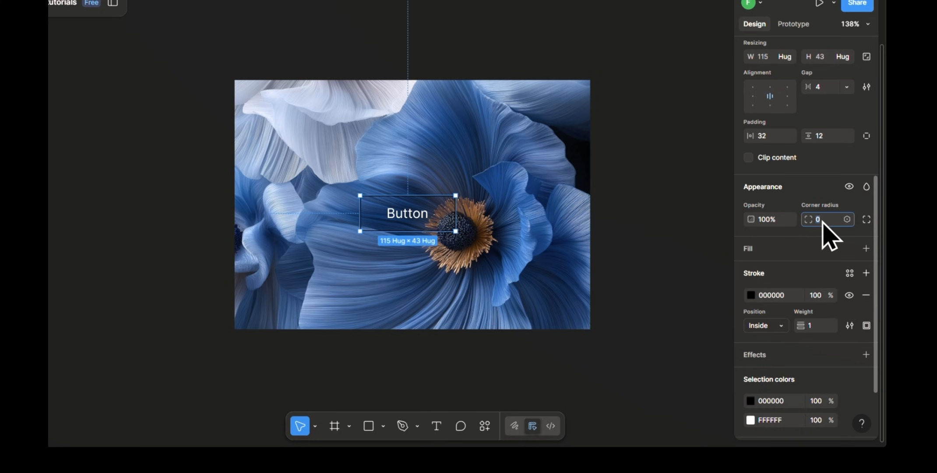
pyautogui.press('Return')
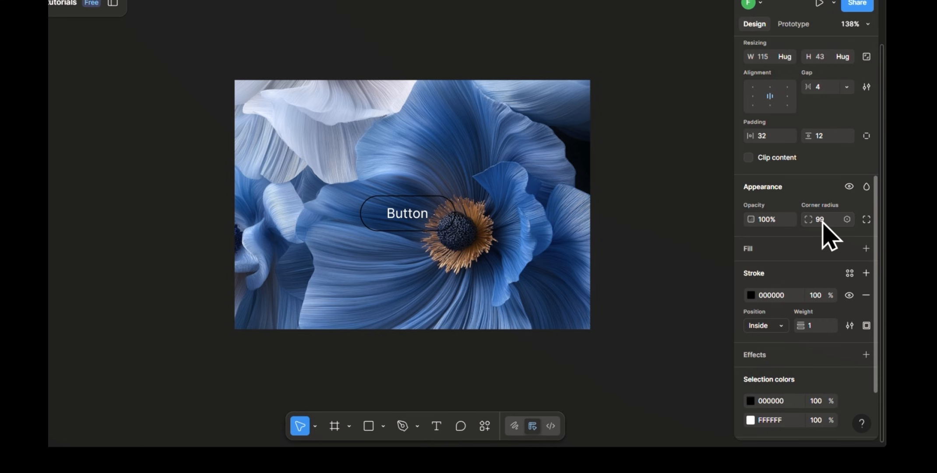
pyautogui.scroll(2, 822, 222)
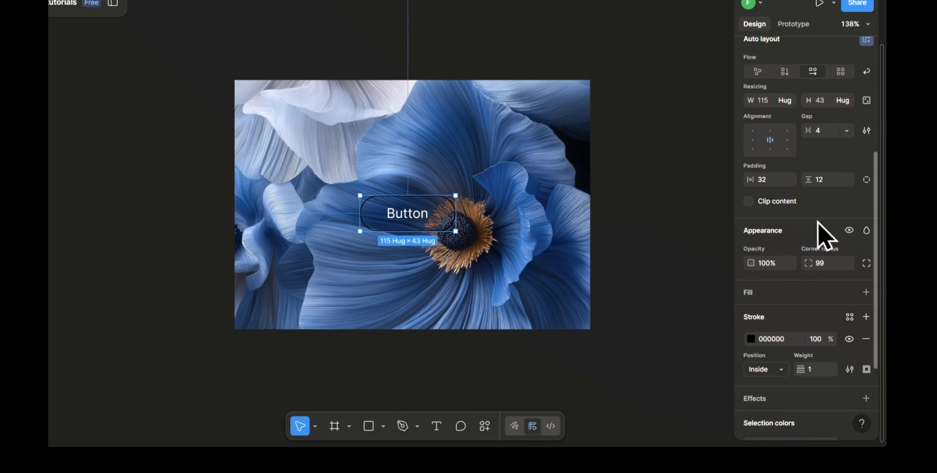
# Step: Draw a rectangle about 32 × 31 inside the button frame and make it ignore auto layout
pyautogui.click(417, 159)
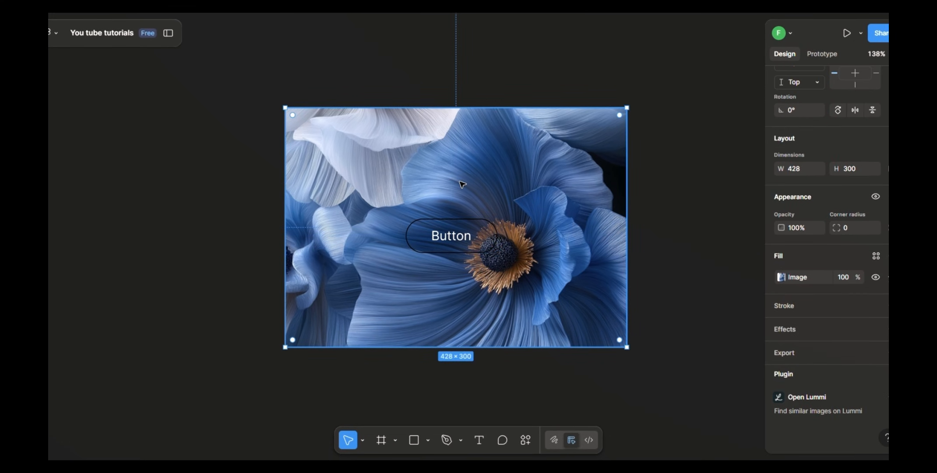
pyautogui.click(414, 439)
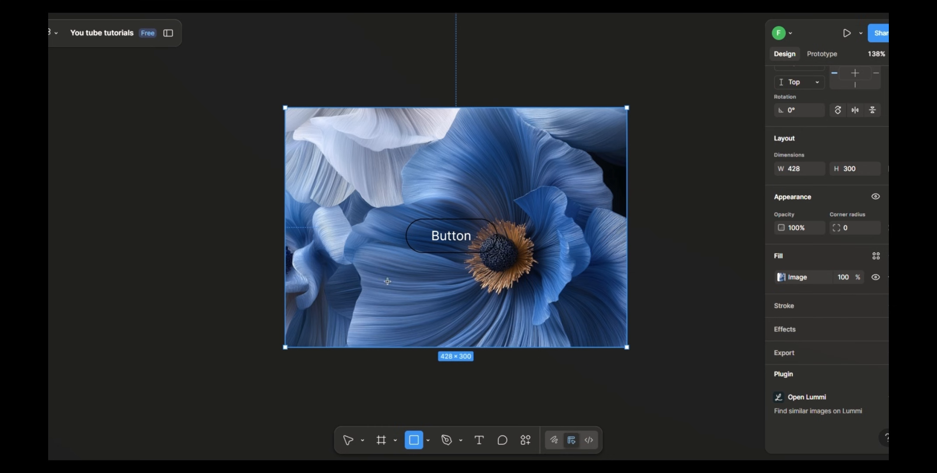
pyautogui.moveTo(418, 227); pyautogui.dragTo(442, 252)
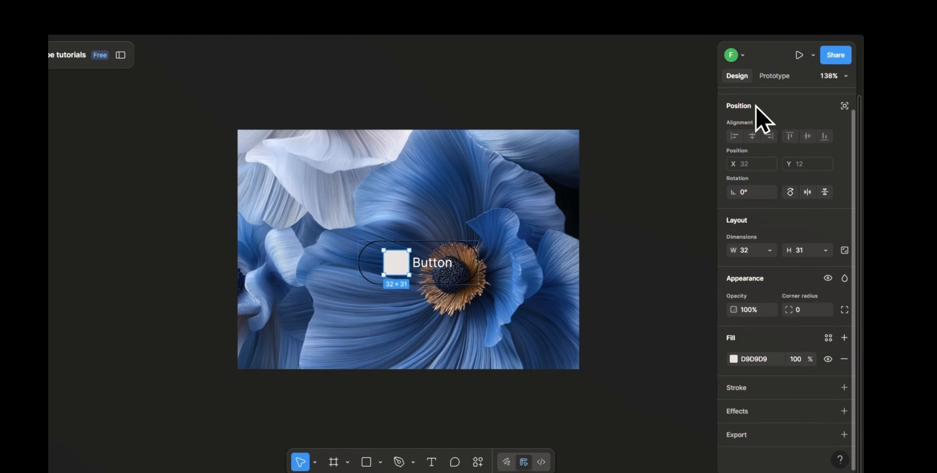
pyautogui.click(845, 106)
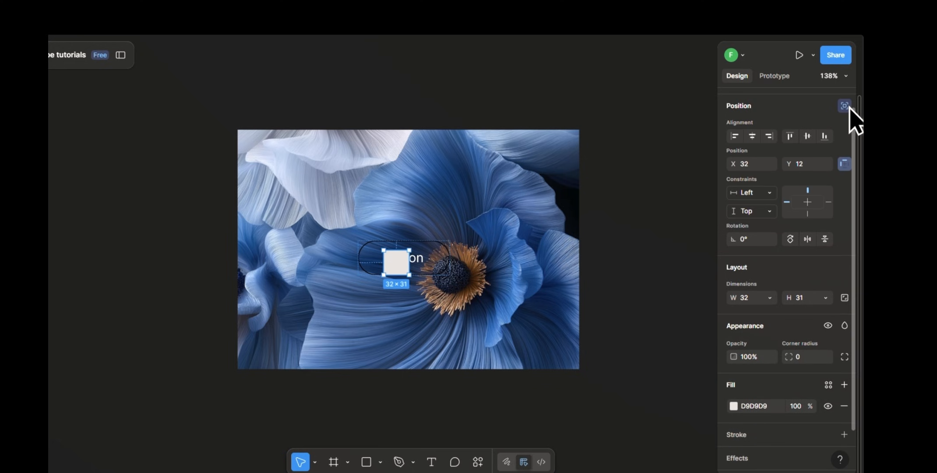
# Step: Enlarge the rectangle to about 144 × 82 so it extends past the button frame on all sides
pyautogui.moveTo(430, 250); pyautogui.dragTo(462, 205)
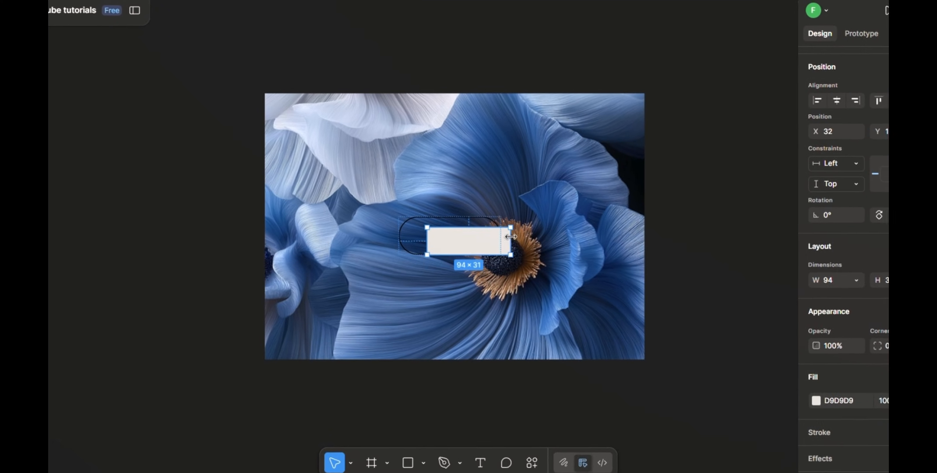
pyautogui.moveTo(428, 230); pyautogui.dragTo(384, 227)
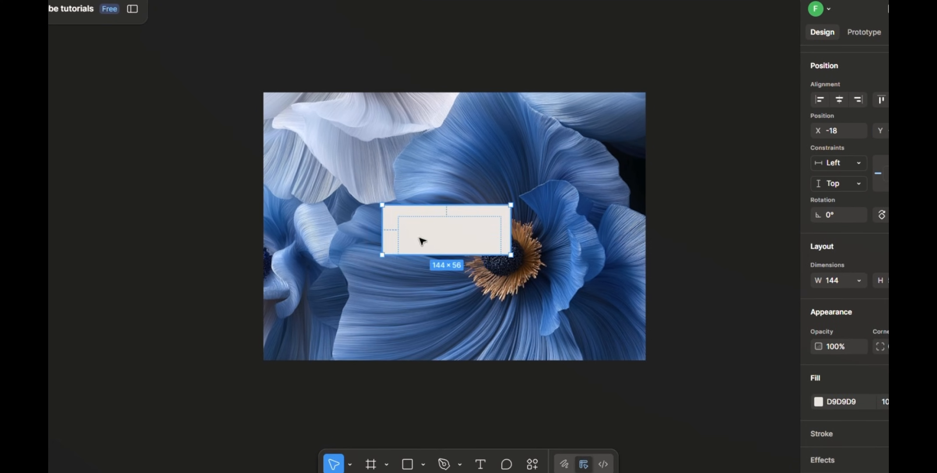
pyautogui.moveTo(456, 254); pyautogui.dragTo(456, 279)
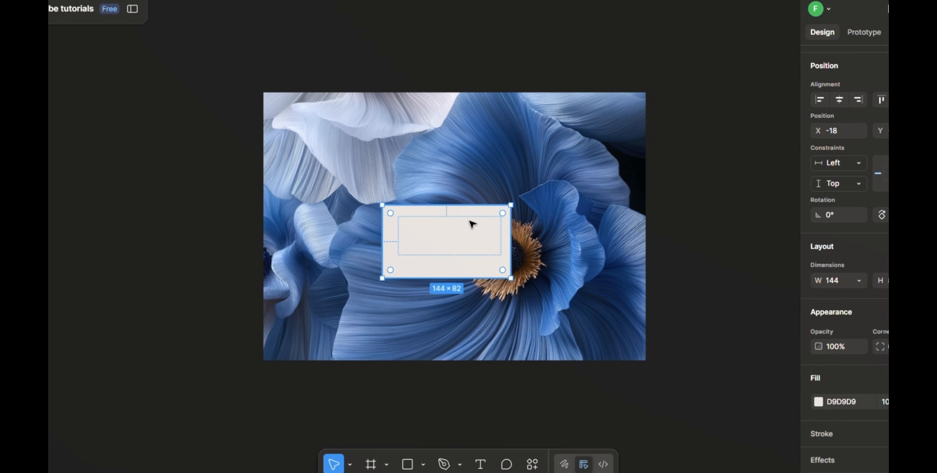
# Step: Send the rectangle to the back of the button frame, behind the text
pyautogui.rightClick(417, 244)
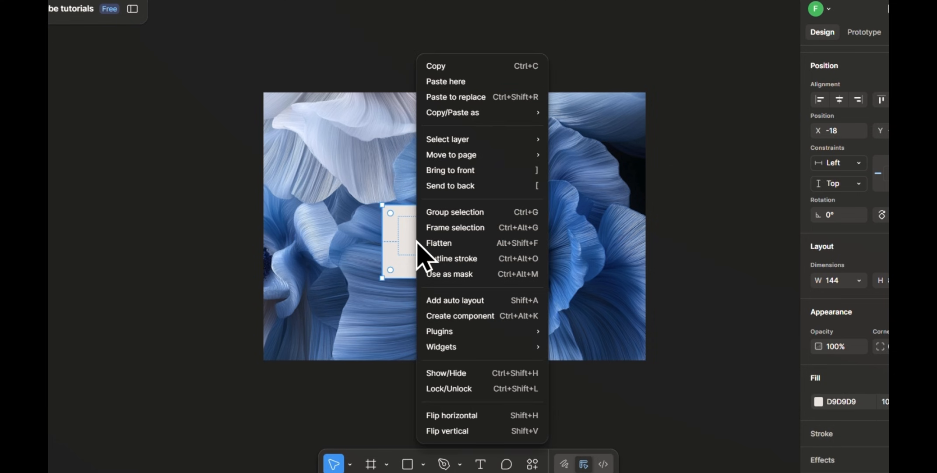
pyautogui.click(479, 188)
pyautogui.click(477, 216)
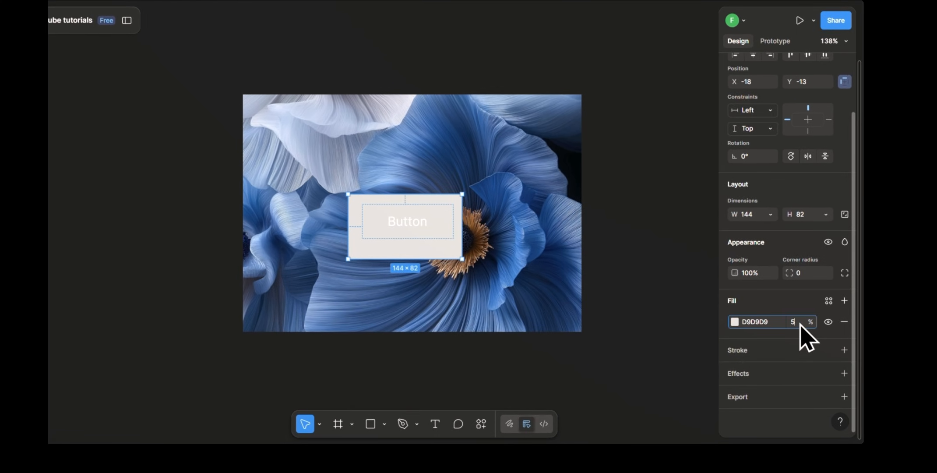
# Step: Set the rectangle's fill to white FFFFFF at 5% opacity
pyautogui.press('Return')
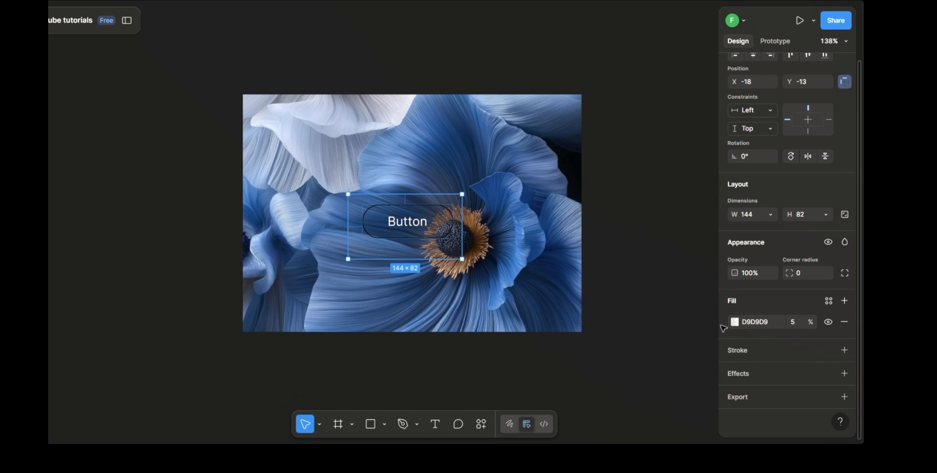
pyautogui.click(735, 322)
pyautogui.moveTo(621, 251); pyautogui.dragTo(582, 189)
pyautogui.click(771, 294)
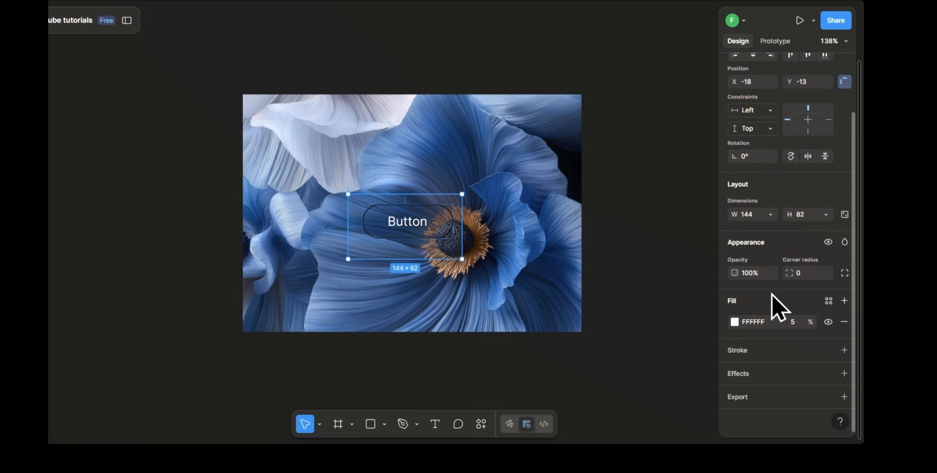
# Step: Add an effect to the rectangle and change its type from Drop shadow to Texture
pyautogui.click(760, 377)
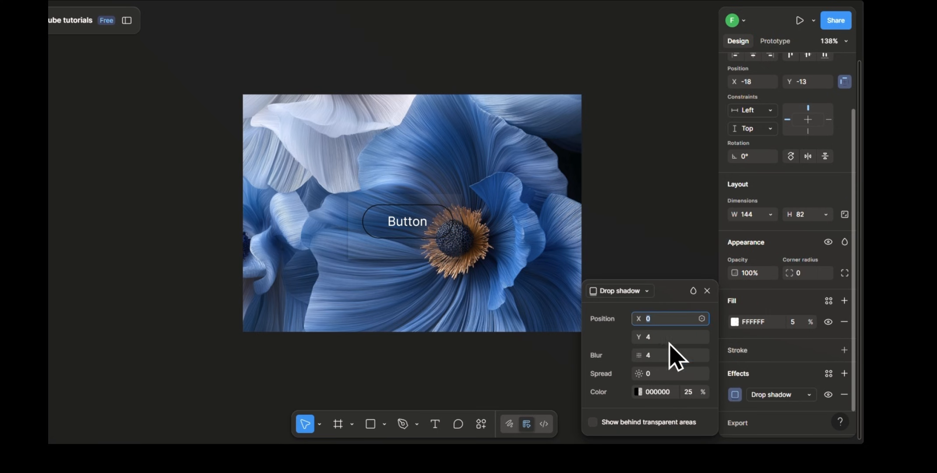
pyautogui.click(646, 291)
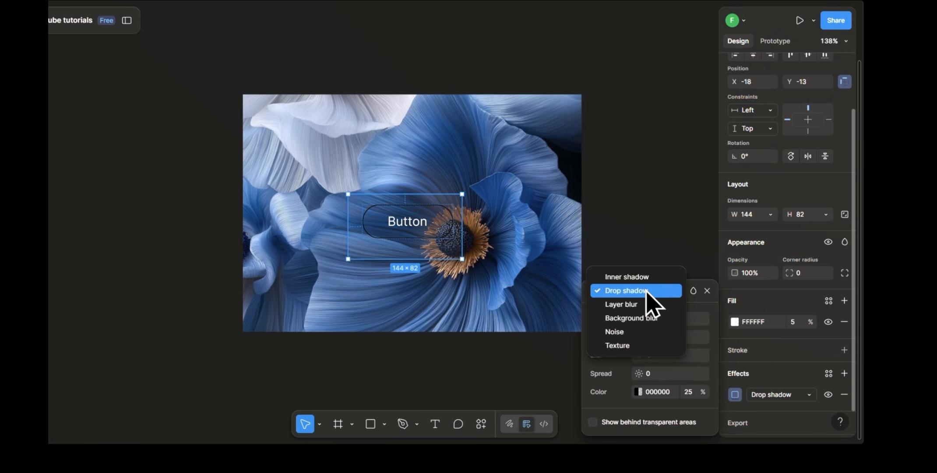
pyautogui.click(643, 344)
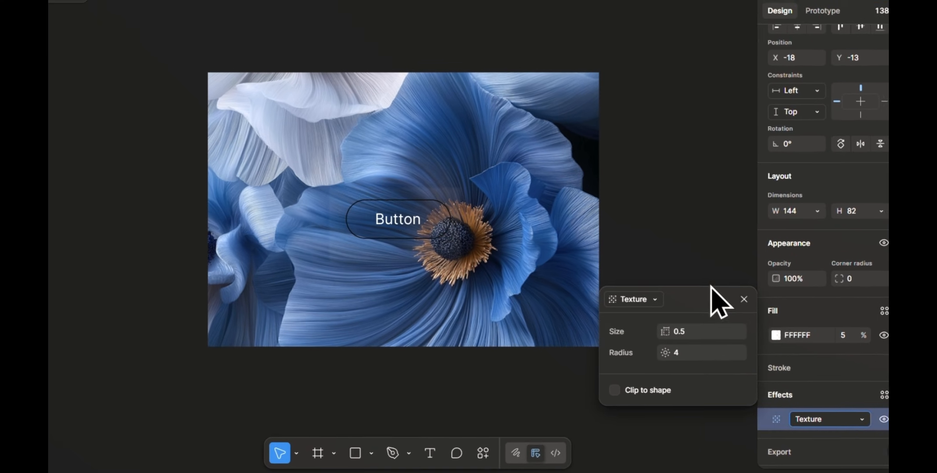
pyautogui.moveTo(715, 299); pyautogui.dragTo(716, 165)
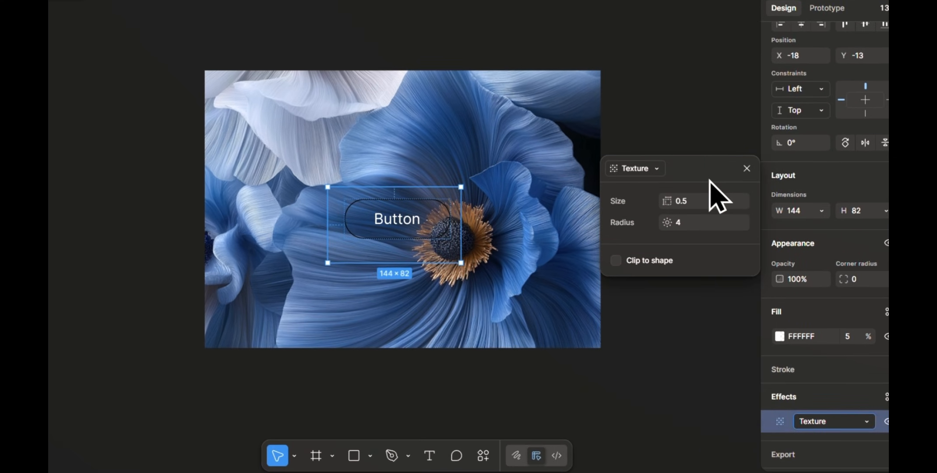
# Step: Set the rectangle's Texture effect to size 60 and radius 20
pyautogui.click(694, 200)
pyautogui.write('60')
pyautogui.press('Return')
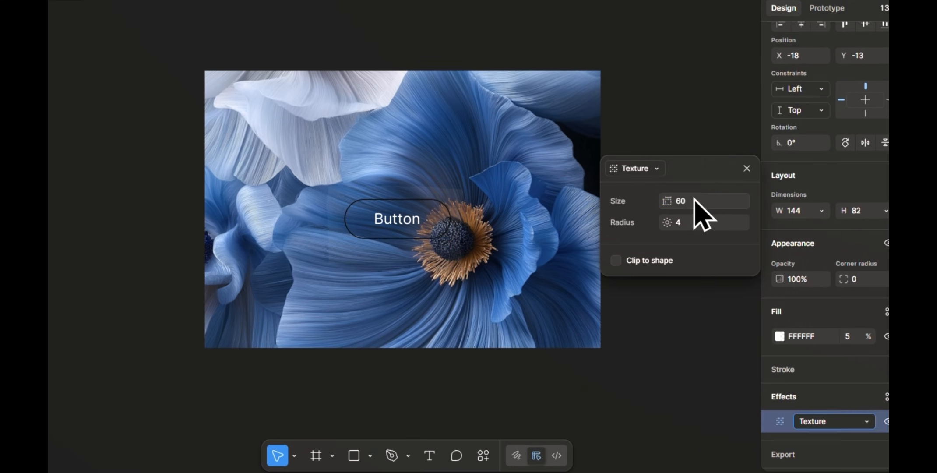
pyautogui.click(701, 227)
pyautogui.write('2')
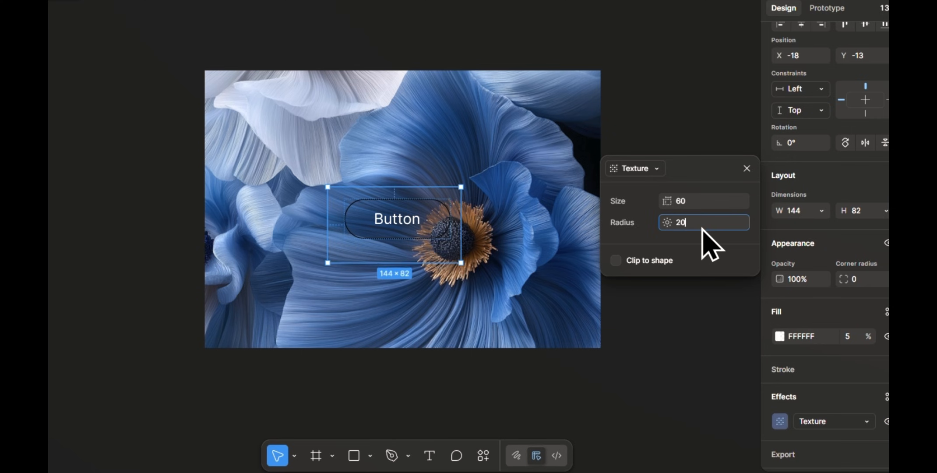
pyautogui.write('0')
pyautogui.press('Return')
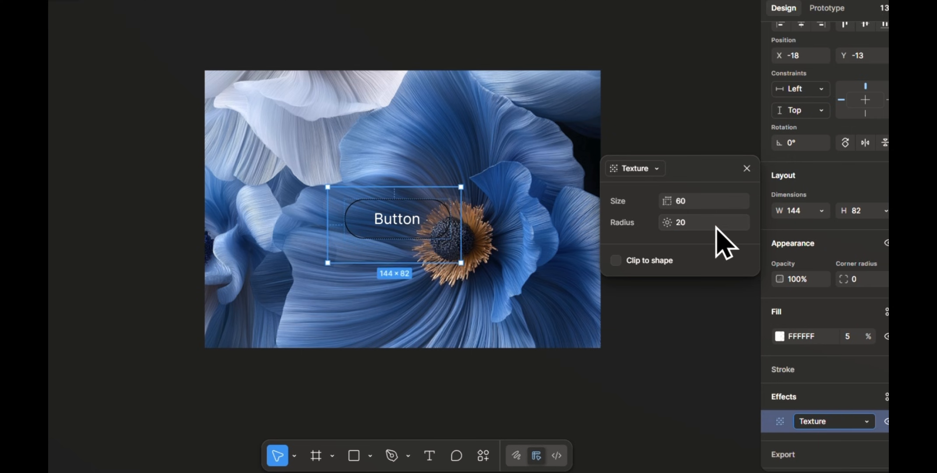
pyautogui.click(747, 168)
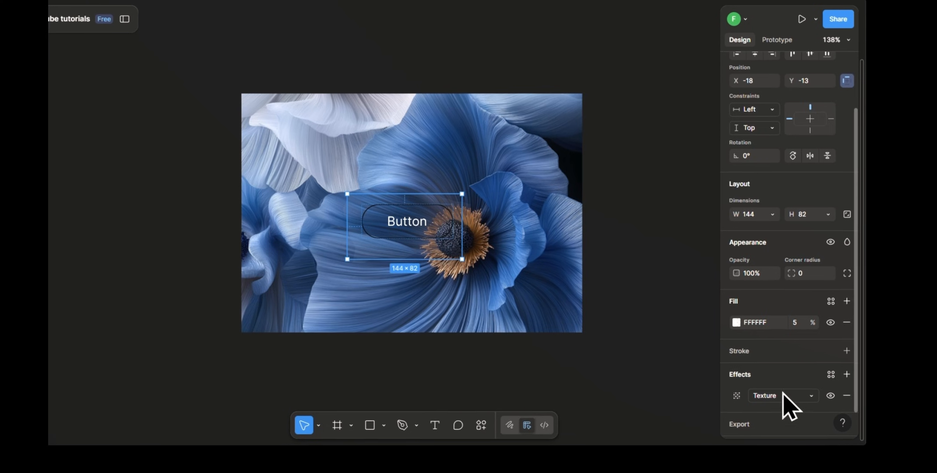
# Step: Add a second effect to the rectangle as a uniform Background blur with a blur of 9
pyautogui.click(907, 396)
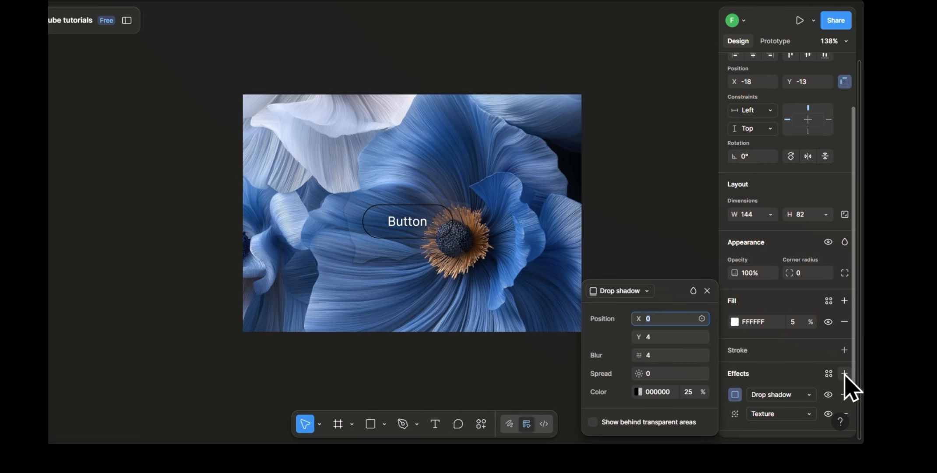
pyautogui.click(651, 291)
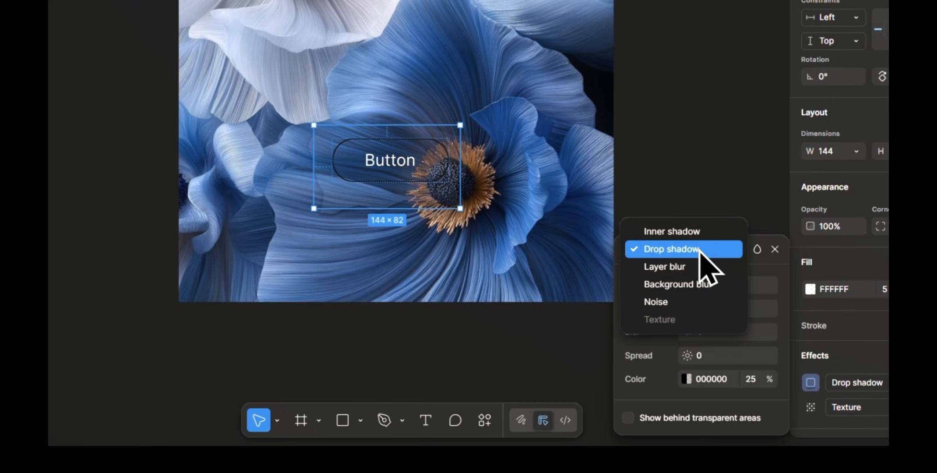
pyautogui.click(701, 284)
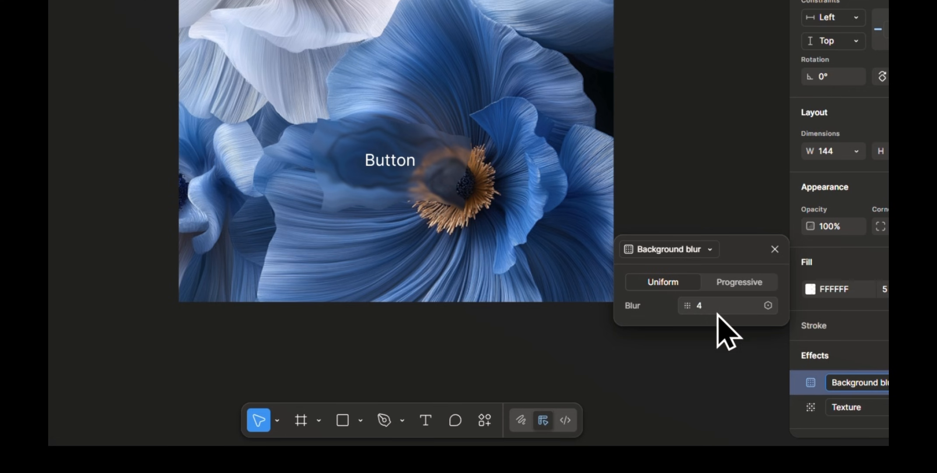
pyautogui.moveTo(692, 305); pyautogui.dragTo(717, 303)
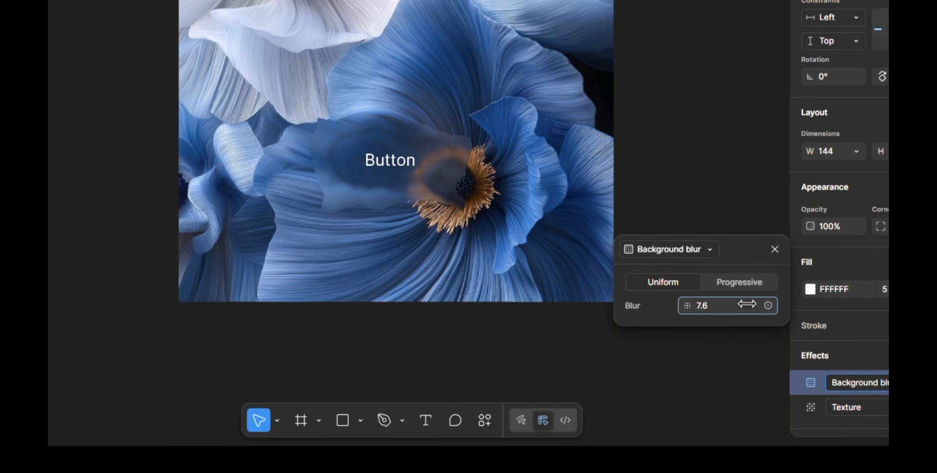
pyautogui.moveTo(762, 304); pyautogui.dragTo(659, 328)
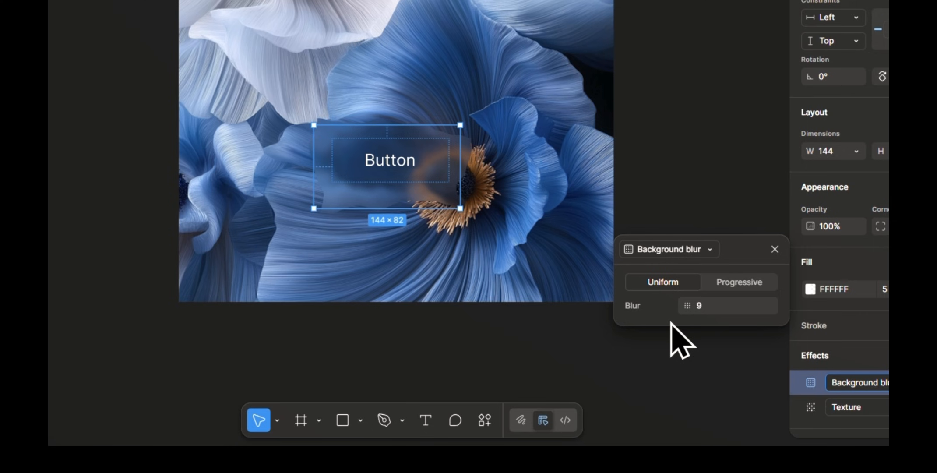
# Step: Set the rectangle's Background blur to 6.3
pyautogui.moveTo(702, 307); pyautogui.dragTo(670, 304)
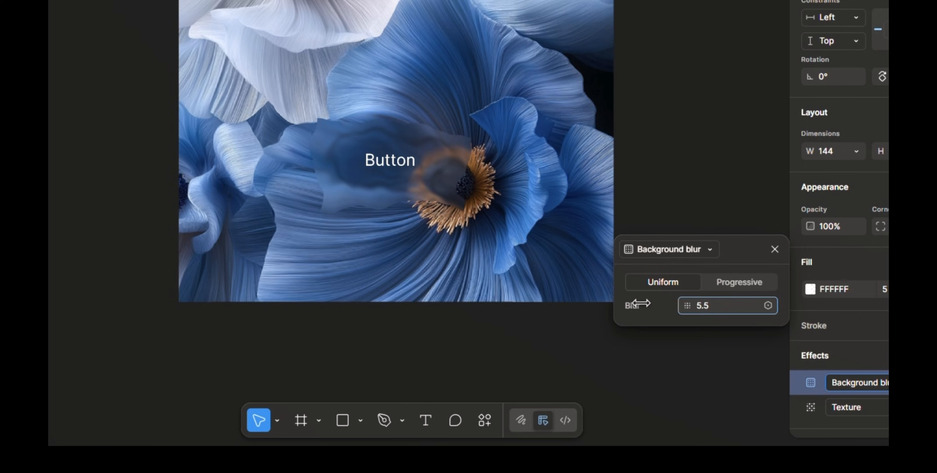
pyautogui.moveTo(654, 303); pyautogui.dragTo(653, 303)
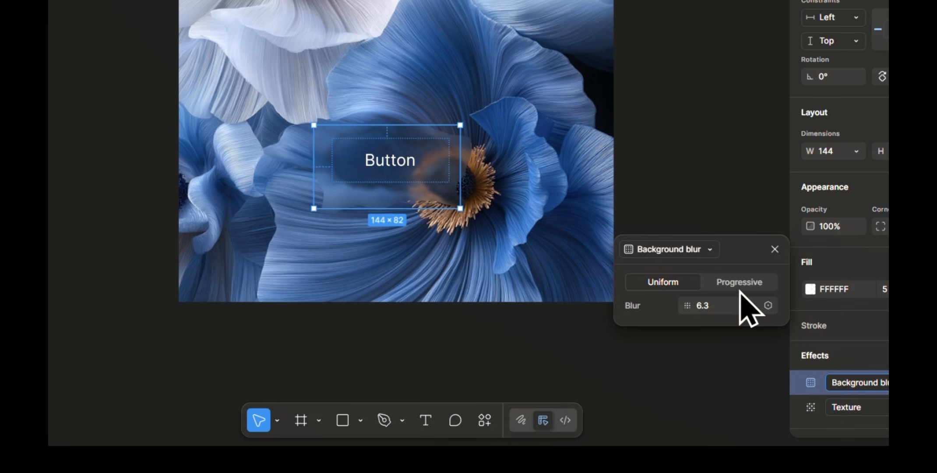
pyautogui.click(774, 248)
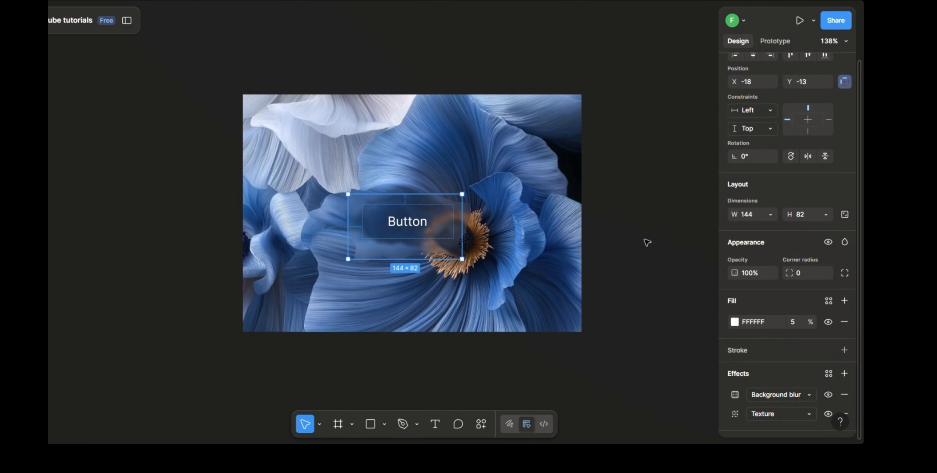
pyautogui.click(647, 242)
# Step: Turn on Clip content for the button's auto layout frame and remove its black stroke
pyautogui.click(418, 217)
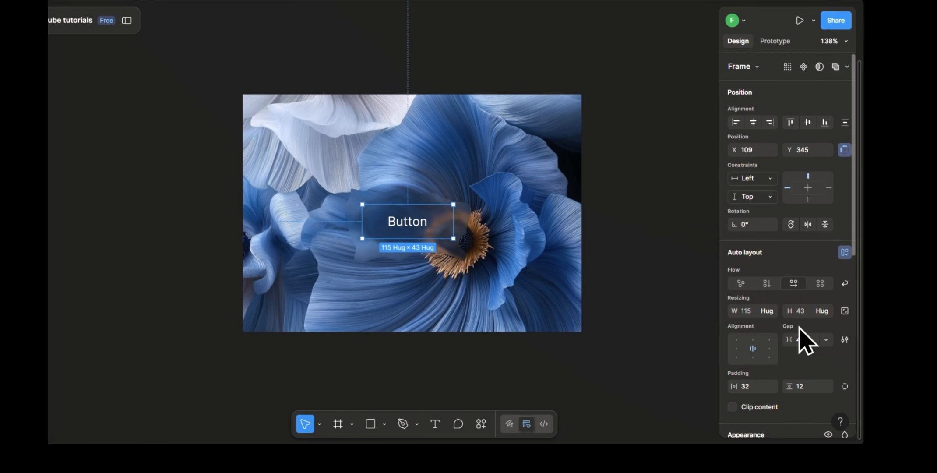
pyautogui.scroll(-5, 778, 278)
pyautogui.click(733, 294)
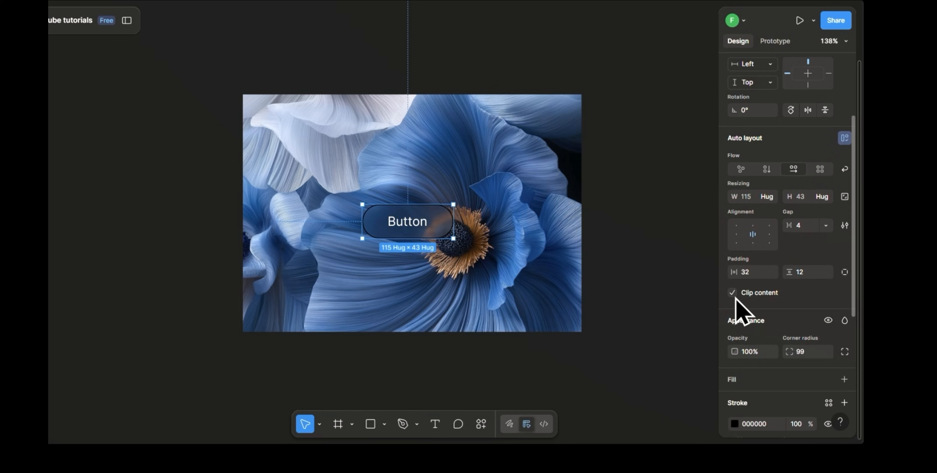
pyautogui.scroll(-4, 757, 311)
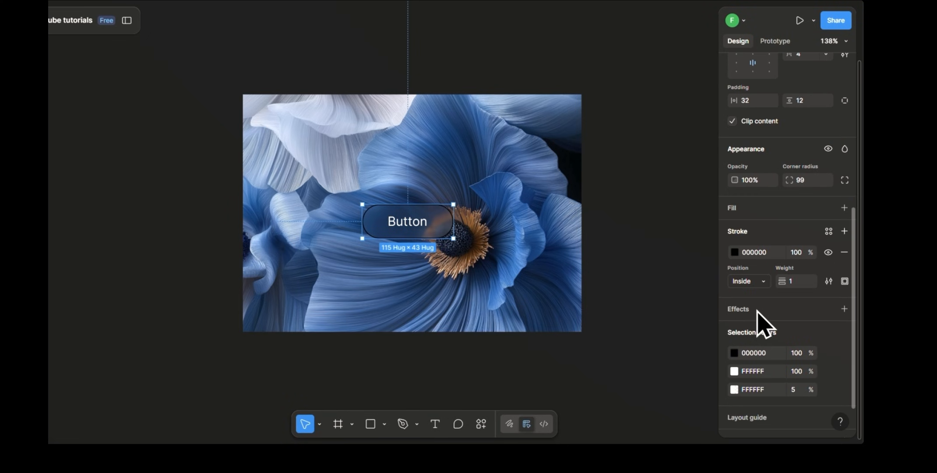
pyautogui.click(843, 252)
# Step: Add an Inner shadow effect to the button frame with its position at X 2 and Y 2
pyautogui.click(759, 258)
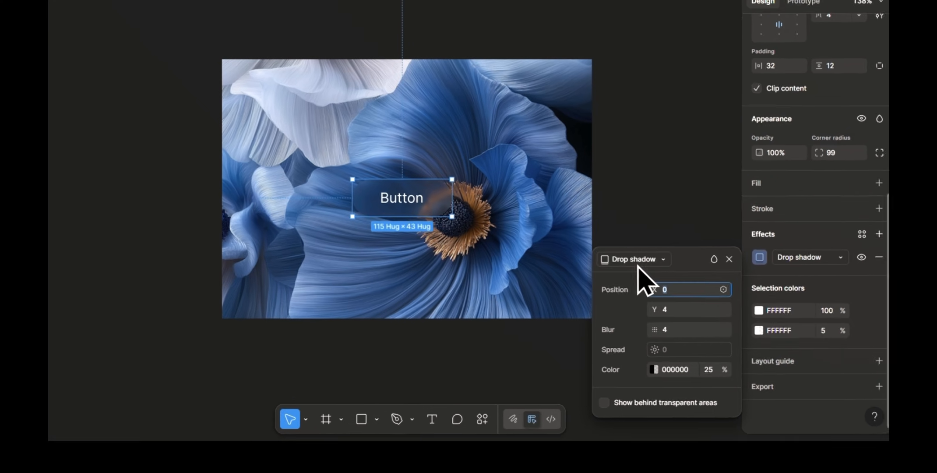
pyautogui.click(633, 278)
pyautogui.click(652, 234)
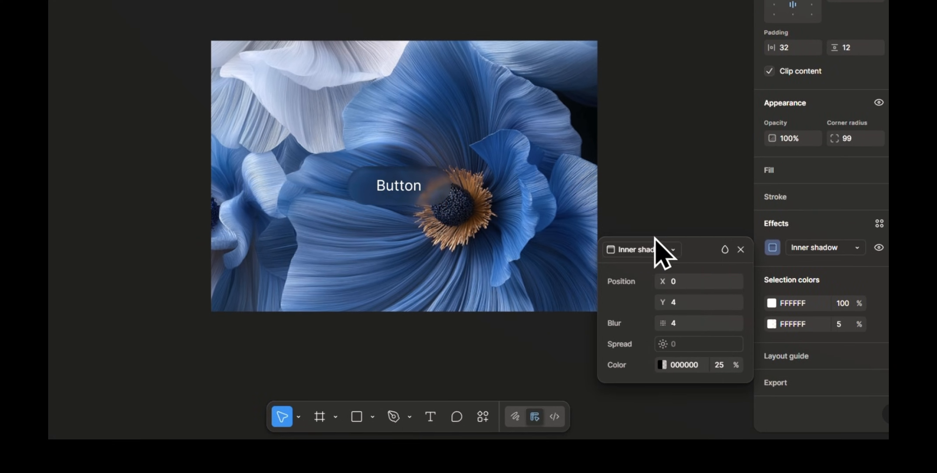
pyautogui.click(683, 284)
pyautogui.press('Return')
pyautogui.click(687, 303)
pyautogui.write('2')
pyautogui.press('Return')
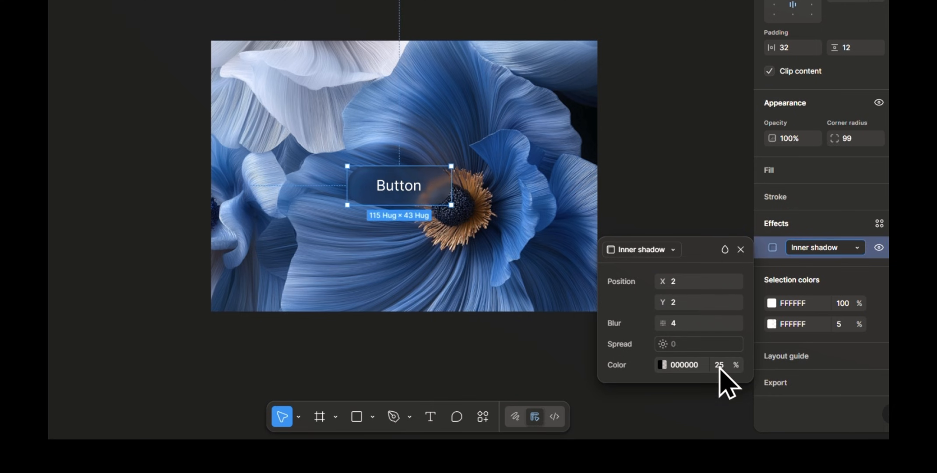
# Step: Change the button frame's inner shadow color to white FFFFFF at 25% opacity
pyautogui.click(661, 365)
pyautogui.moveTo(551, 234); pyautogui.dragTo(473, 126)
pyautogui.click(696, 194)
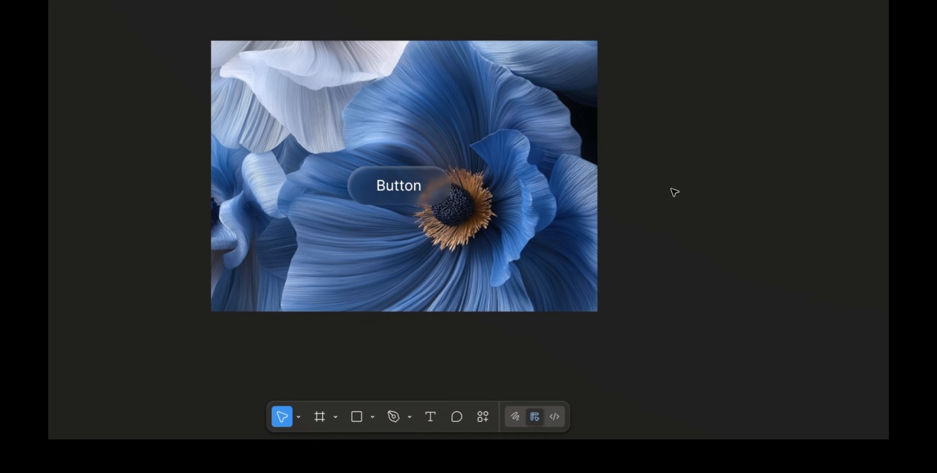
# Step: Duplicate the button frame's inner shadow and set the copy's position to X -2 and Y -2
pyautogui.click(401, 187)
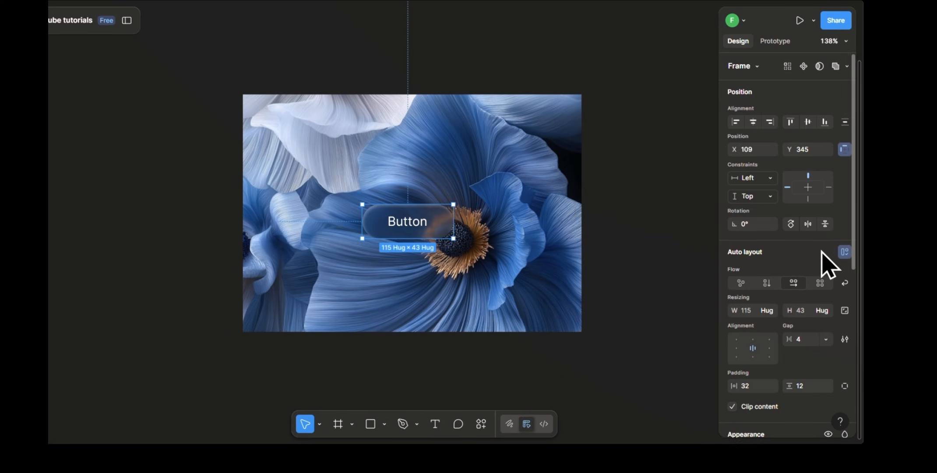
pyautogui.scroll(-6, 828, 264)
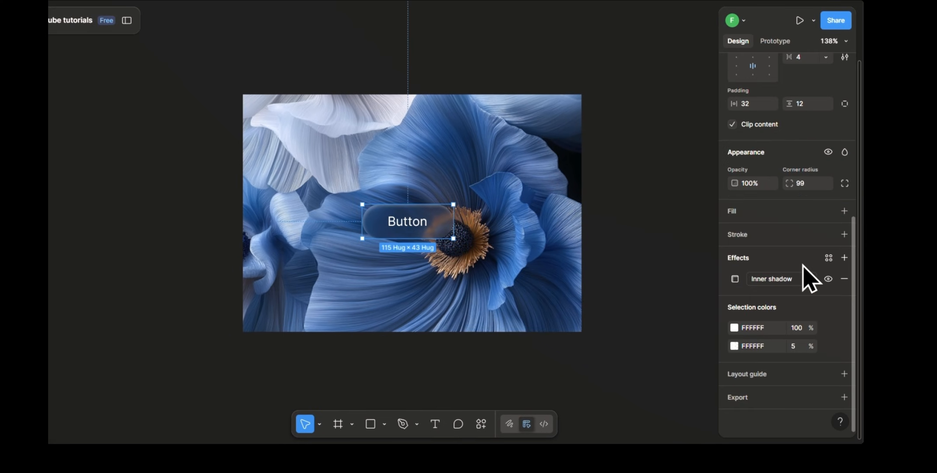
pyautogui.hotkey('ctrl', 'v')
pyautogui.click(734, 280)
pyautogui.click(659, 309)
pyautogui.write('-2')
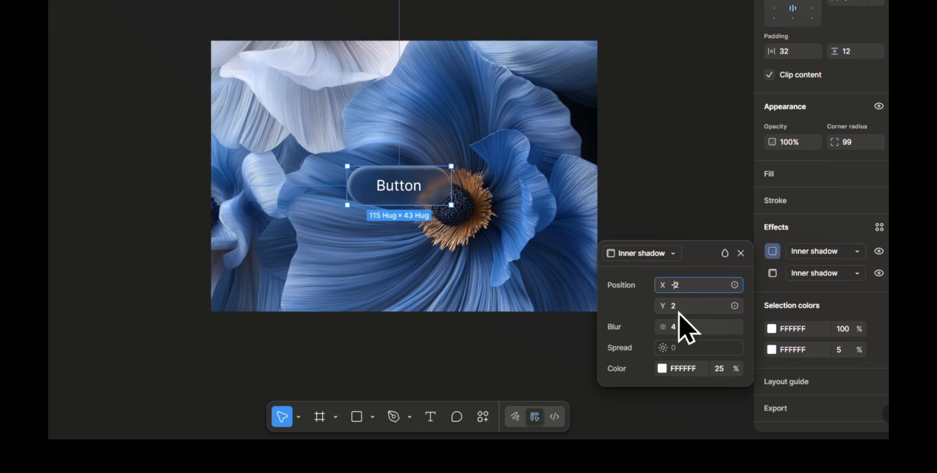
pyautogui.click(680, 306)
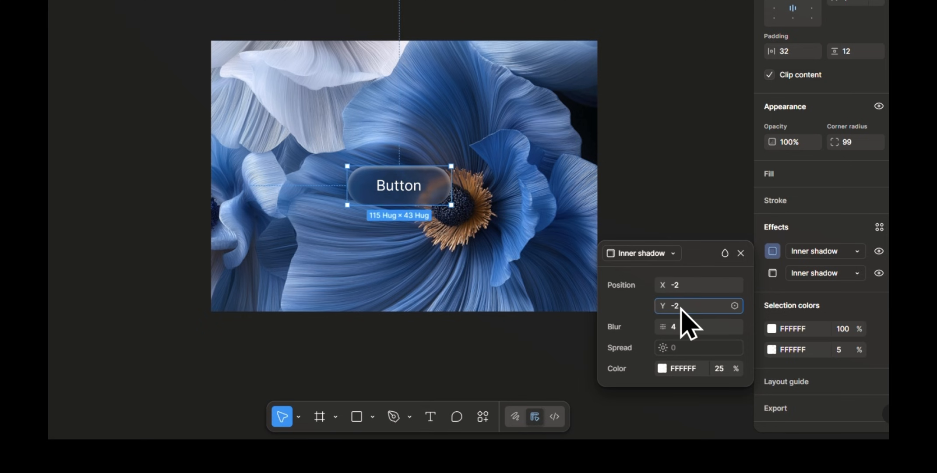
pyautogui.press('Return')
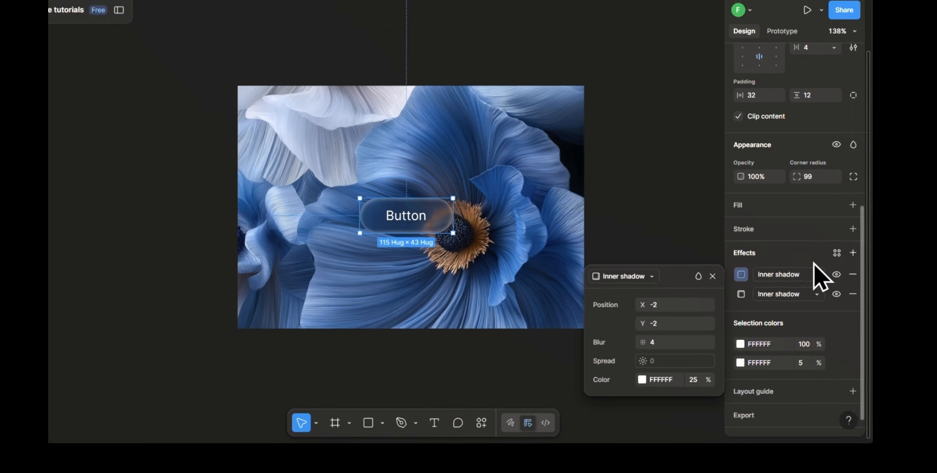
pyautogui.click(828, 222)
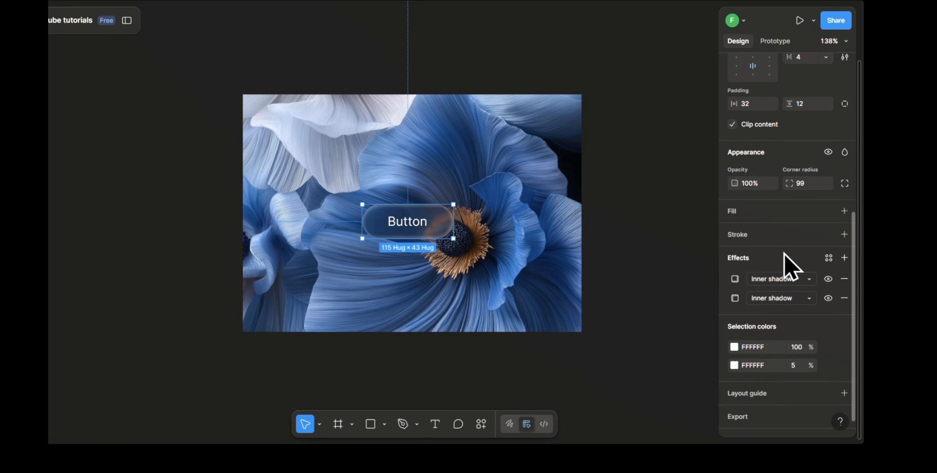
# Step: Add a Drop shadow effect to the button frame with a Y position of 7 and a blur of 7.3
pyautogui.click(844, 258)
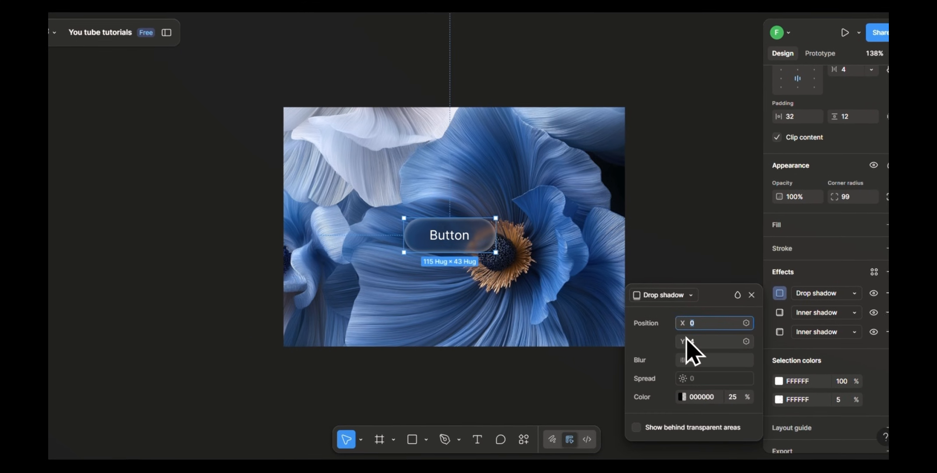
pyautogui.moveTo(687, 346); pyautogui.dragTo(700, 343)
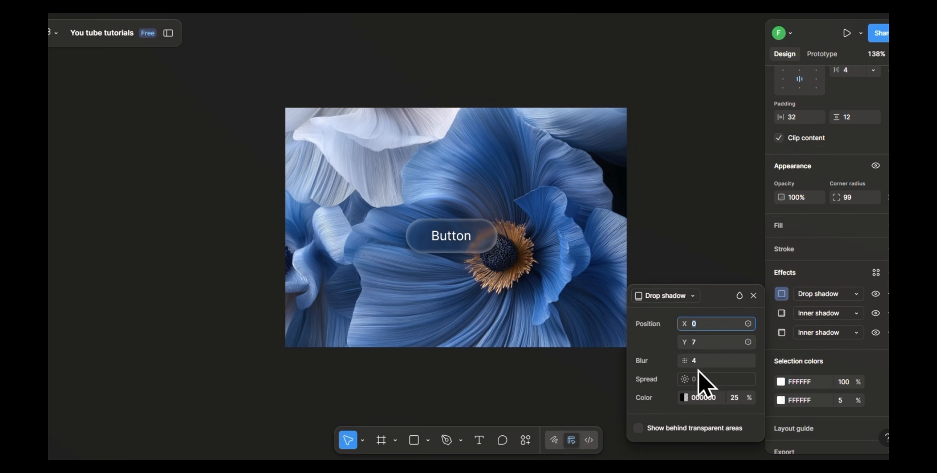
pyautogui.moveTo(686, 360); pyautogui.dragTo(702, 361)
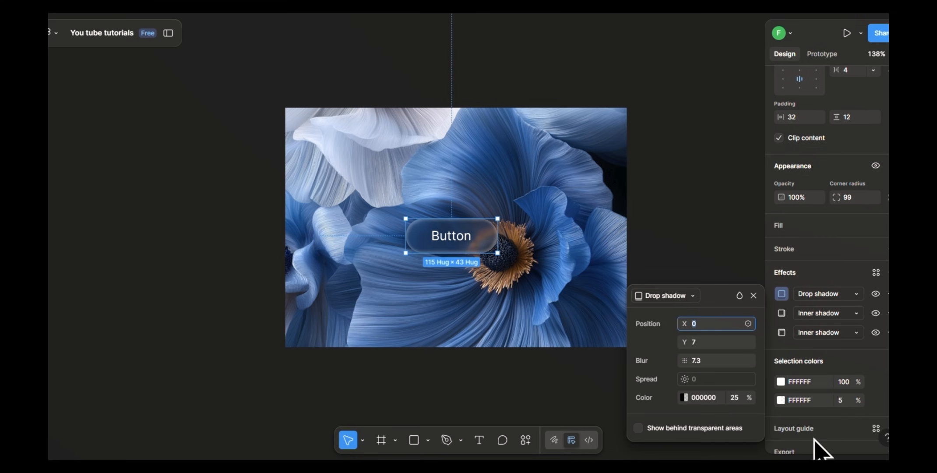
pyautogui.click(689, 215)
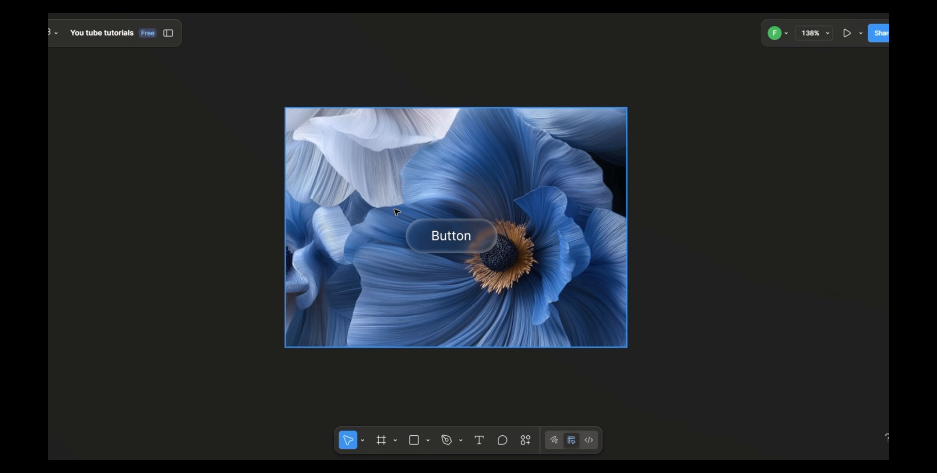
# Step: Move the button across different areas of the flower image to try out the glass effect, finishing over the flower's orange center
pyautogui.scroll(5, 434, 283)
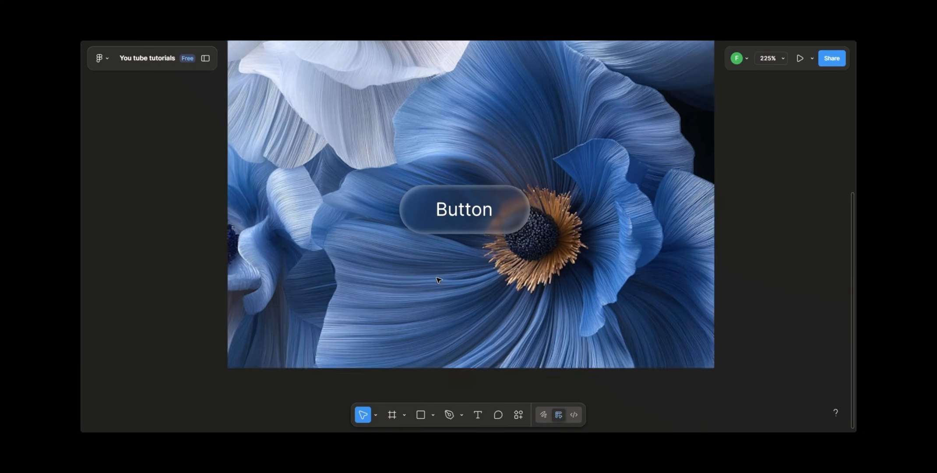
pyautogui.moveTo(488, 209); pyautogui.dragTo(489, 233)
pyautogui.moveTo(518, 257); pyautogui.dragTo(626, 225)
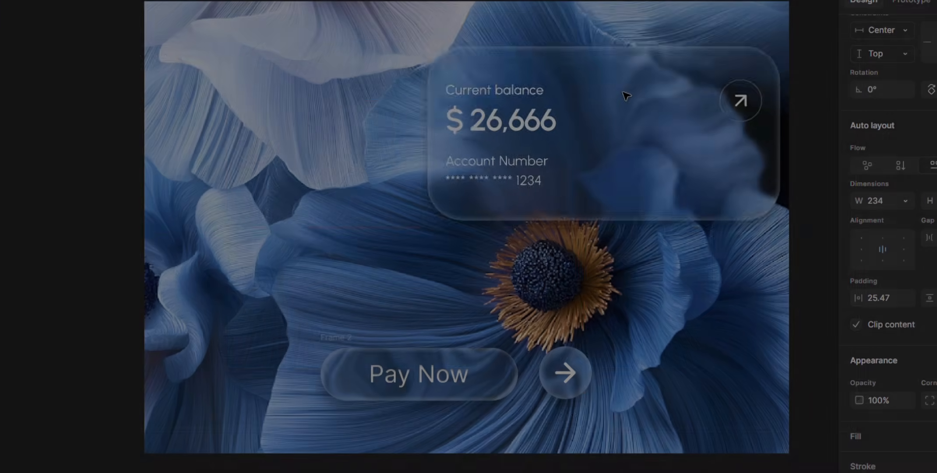
pyautogui.moveTo(626, 95); pyautogui.dragTo(479, 175)
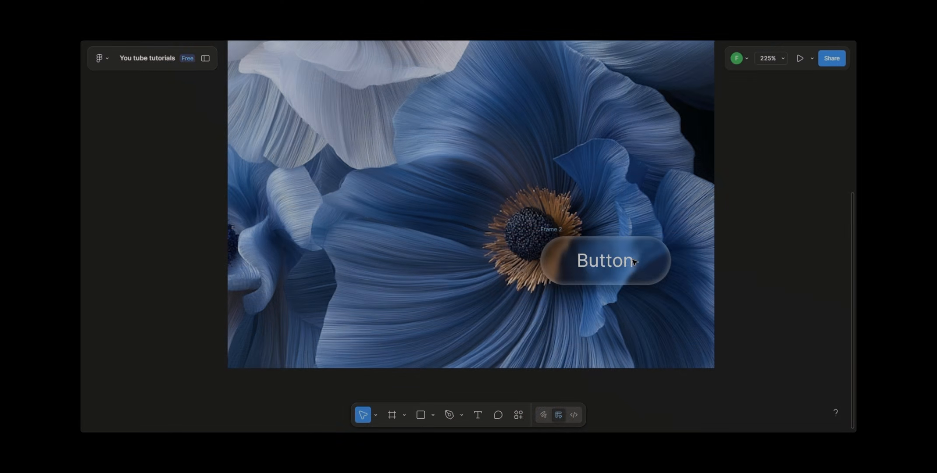
pyautogui.moveTo(634, 261); pyautogui.dragTo(570, 186)
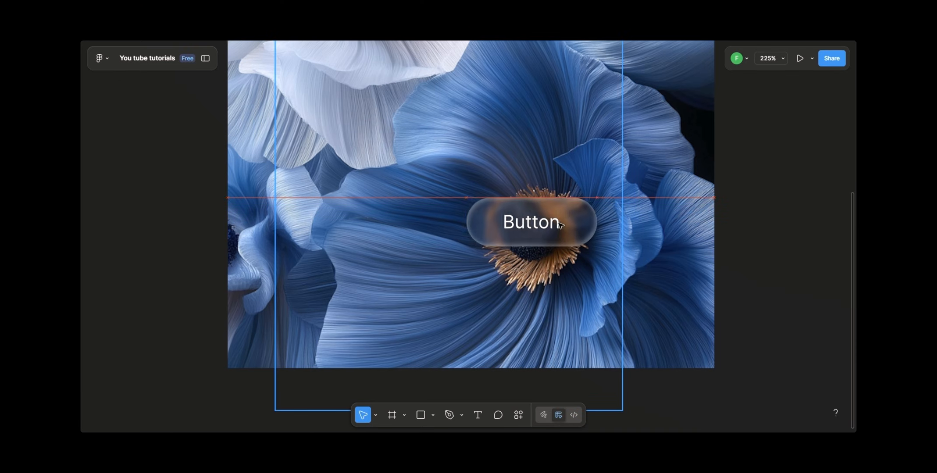